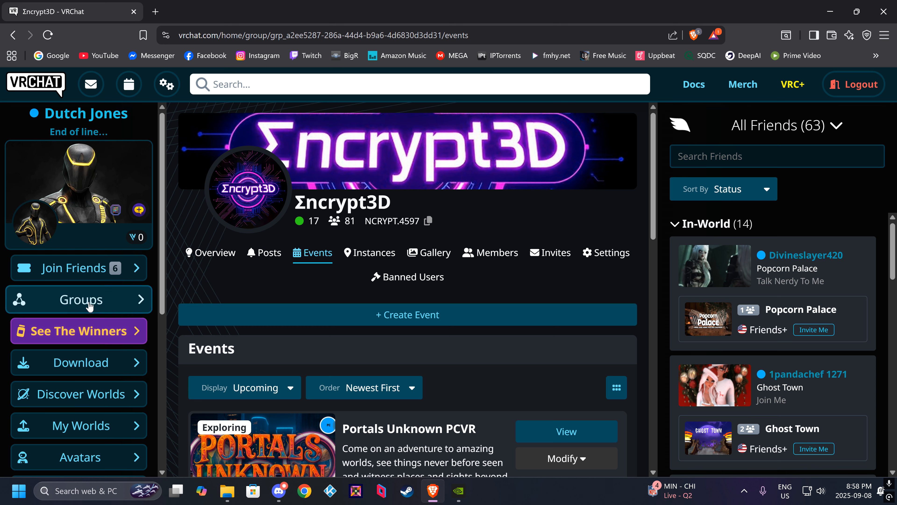
Open the events page of the owned group Σncrypt3D.
{"action": "left_click", "coordinate": [145, 299]}
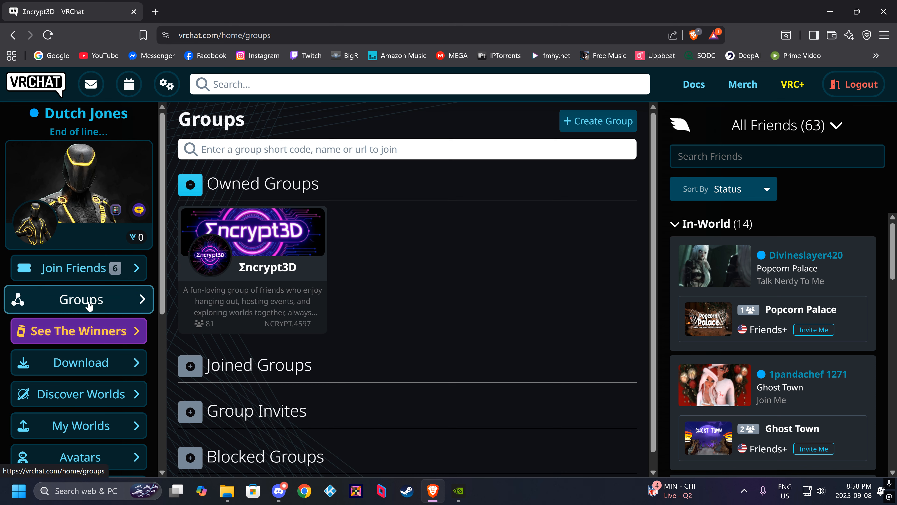
{"action": "left_click", "coordinate": [265, 239]}
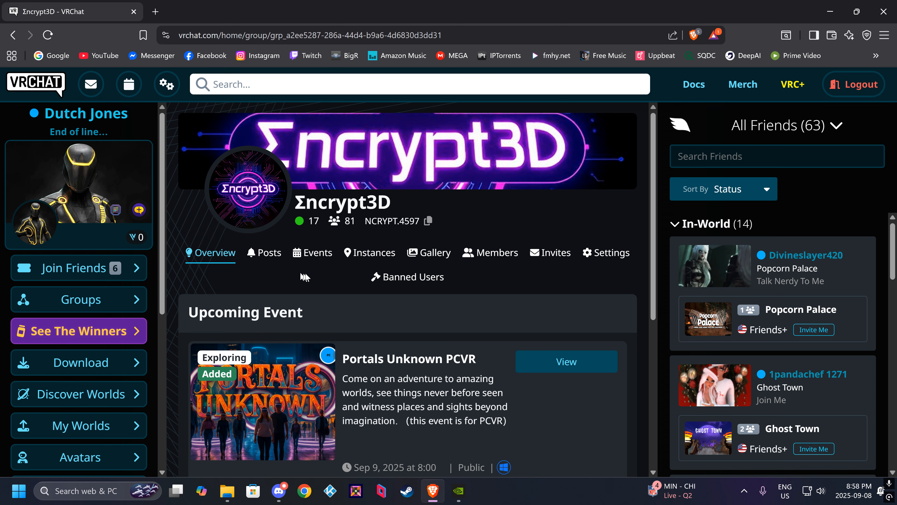
{"action": "left_click", "coordinate": [319, 254]}
{"action": "scroll", "coordinate": [371, 315], "scroll_direction": "down", "scroll_amount": 12}
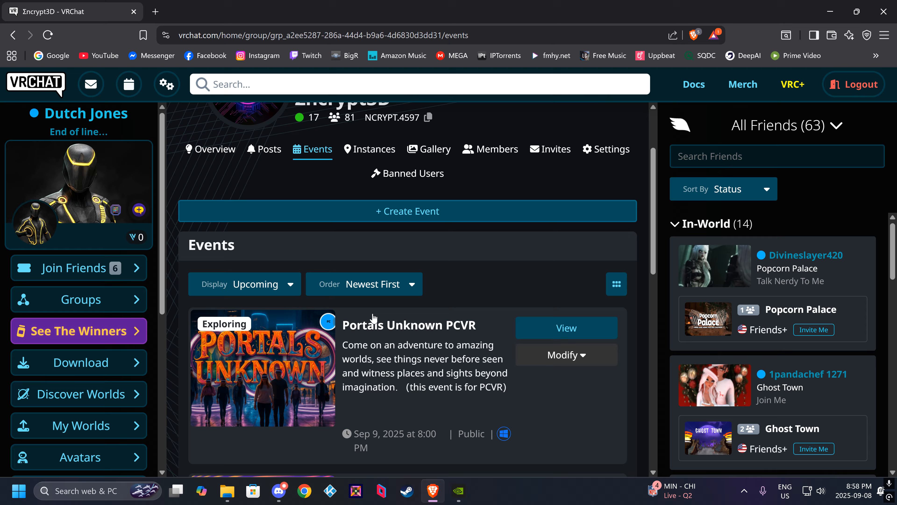
{"action": "scroll", "coordinate": [373, 318], "scroll_direction": "up", "scroll_amount": 12}
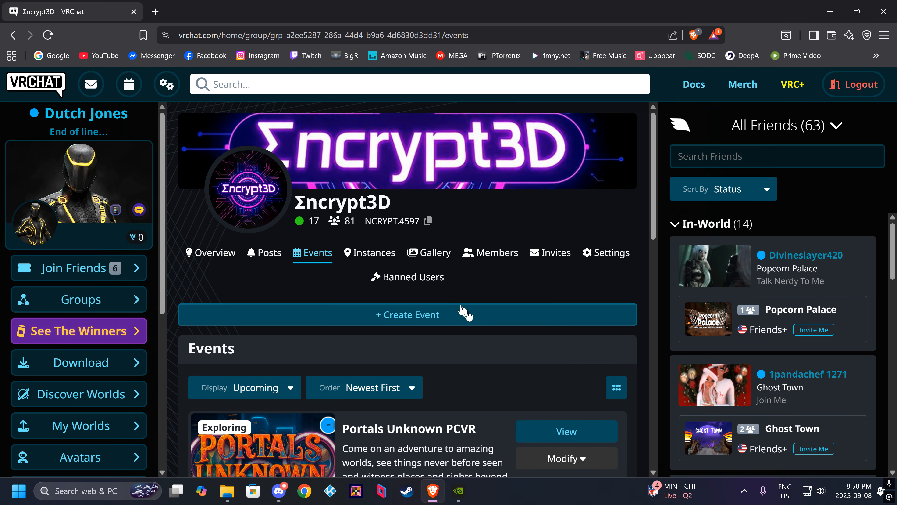
Start creating a new group event and name it "Giddy up and Stoned".
{"action": "left_click", "coordinate": [420, 324]}
{"action": "left_click", "coordinate": [336, 163]}
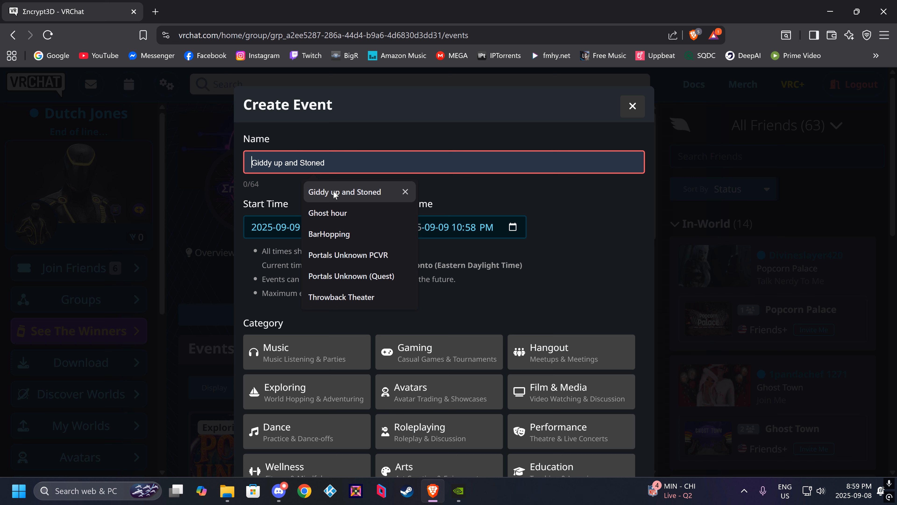
{"action": "left_click", "coordinate": [335, 193]}
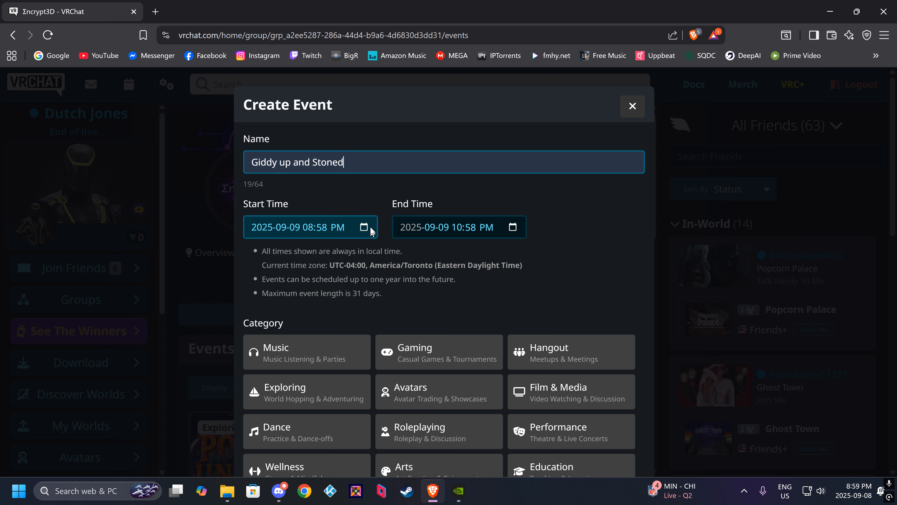
{"action": "left_click", "coordinate": [364, 228]}
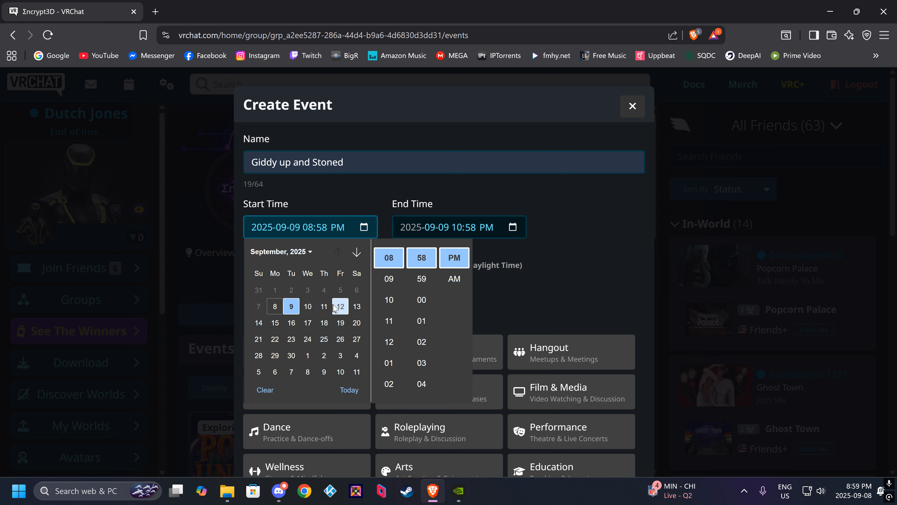
{"action": "left_click", "coordinate": [341, 307]}
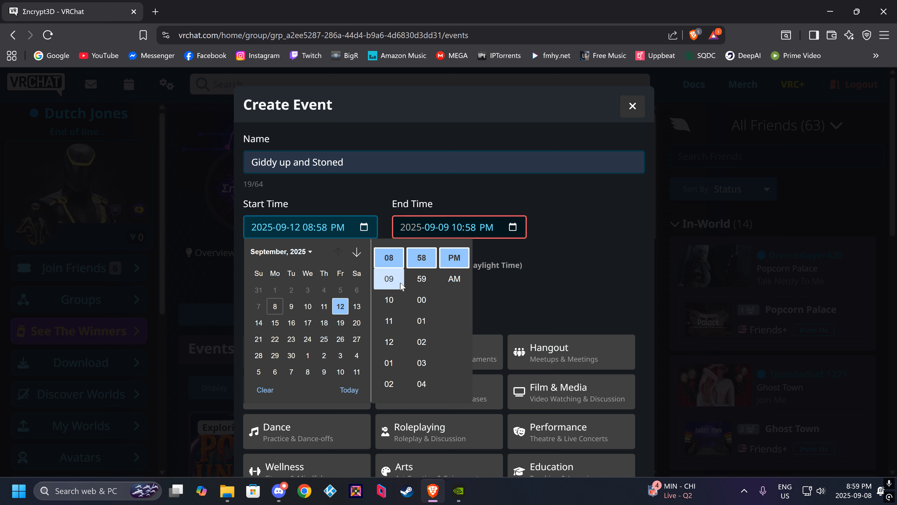
{"action": "scroll", "coordinate": [393, 274], "scroll_direction": "up", "scroll_amount": 3}
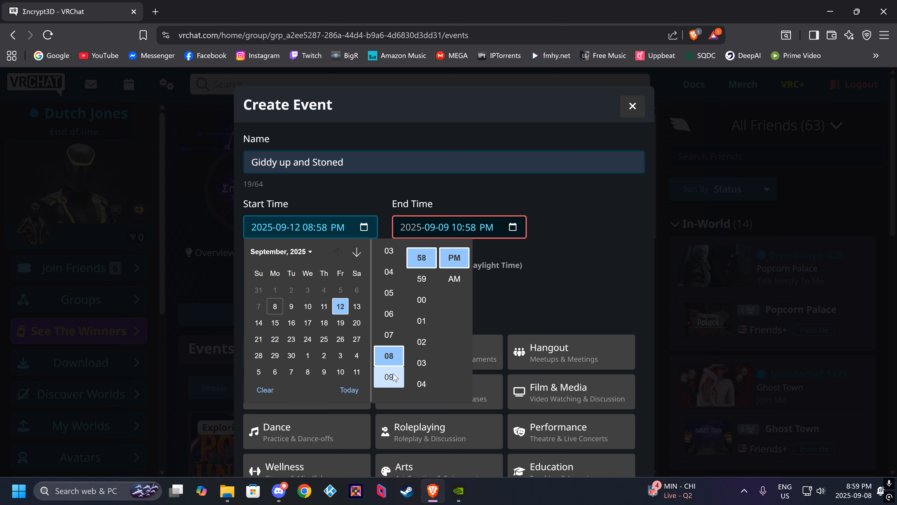
{"action": "left_click", "coordinate": [396, 362]}
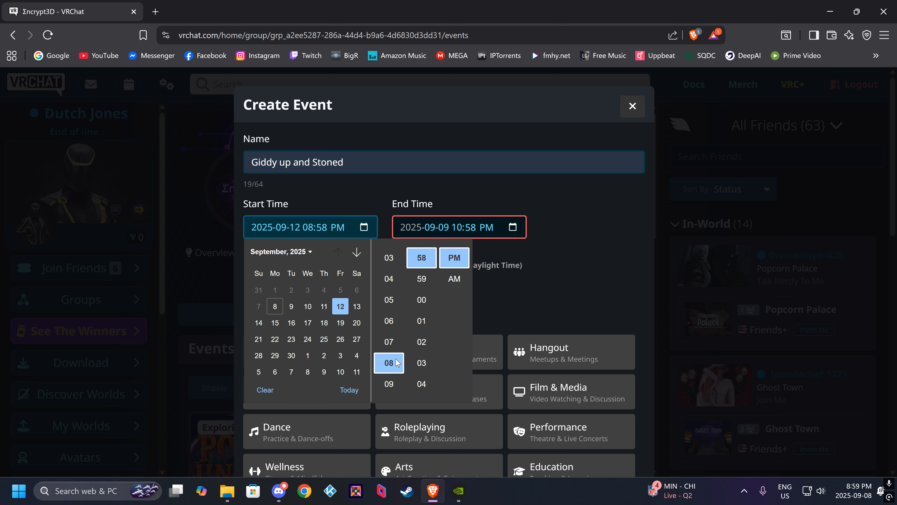
{"action": "left_click", "coordinate": [427, 303]}
{"action": "left_click", "coordinate": [516, 292]}
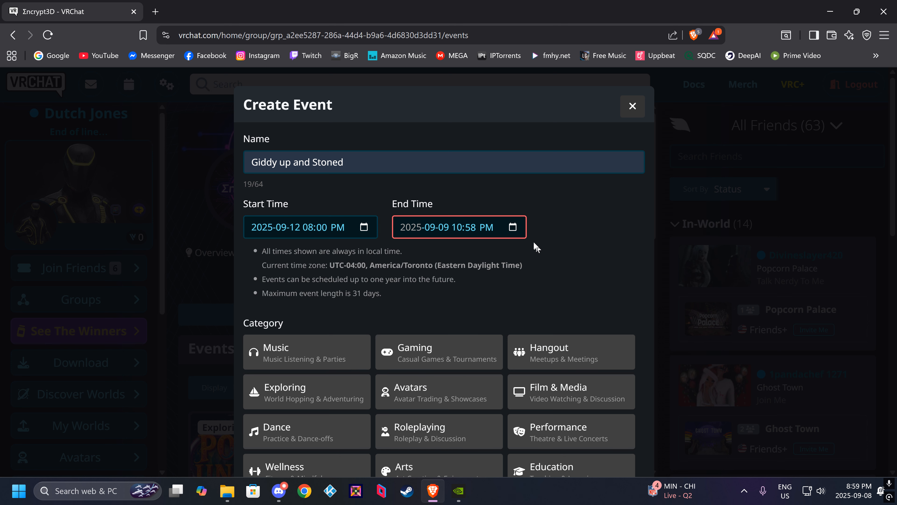
{"action": "left_click", "coordinate": [513, 228]}
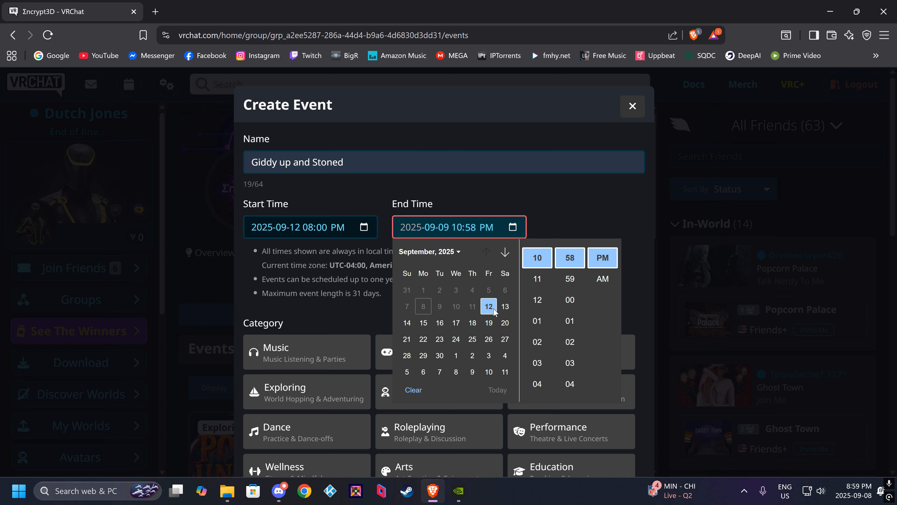
{"action": "left_click", "coordinate": [560, 301]}
{"action": "left_click", "coordinate": [608, 219]}
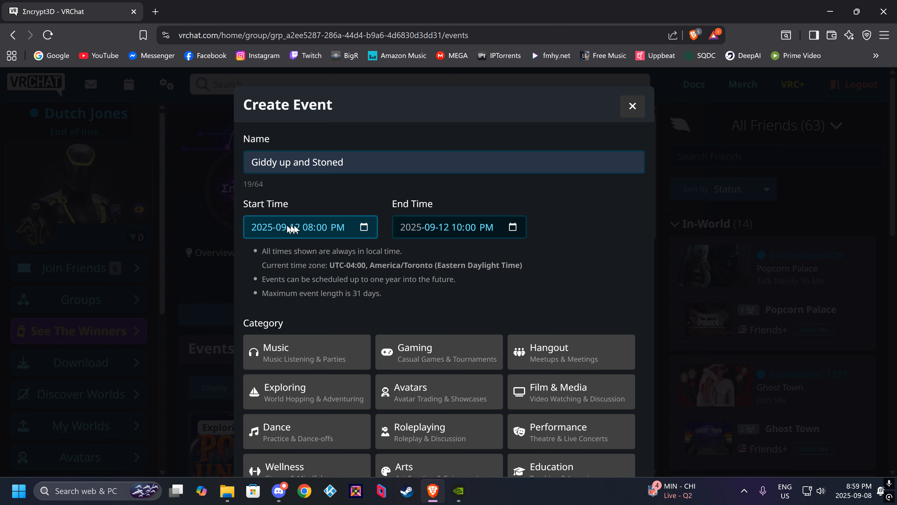
{"action": "scroll", "coordinate": [395, 300], "scroll_direction": "down", "scroll_amount": 3}
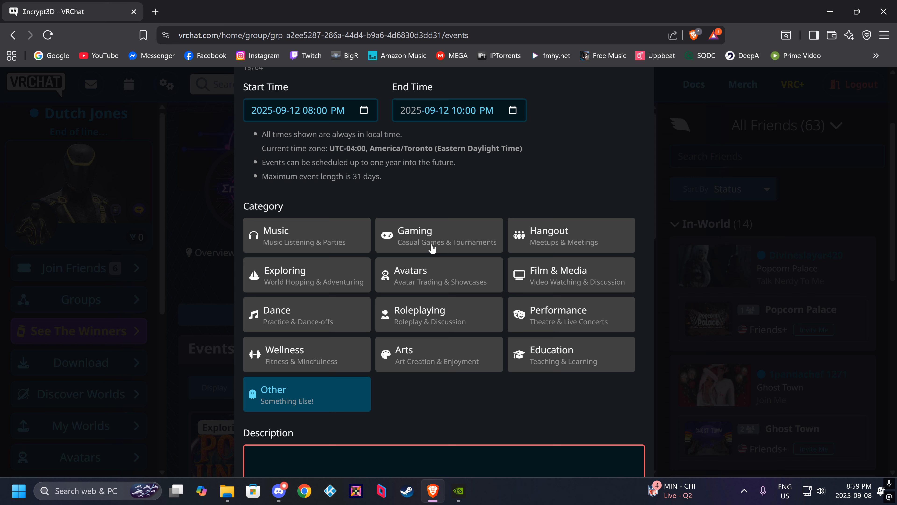
{"action": "left_click", "coordinate": [548, 319]}
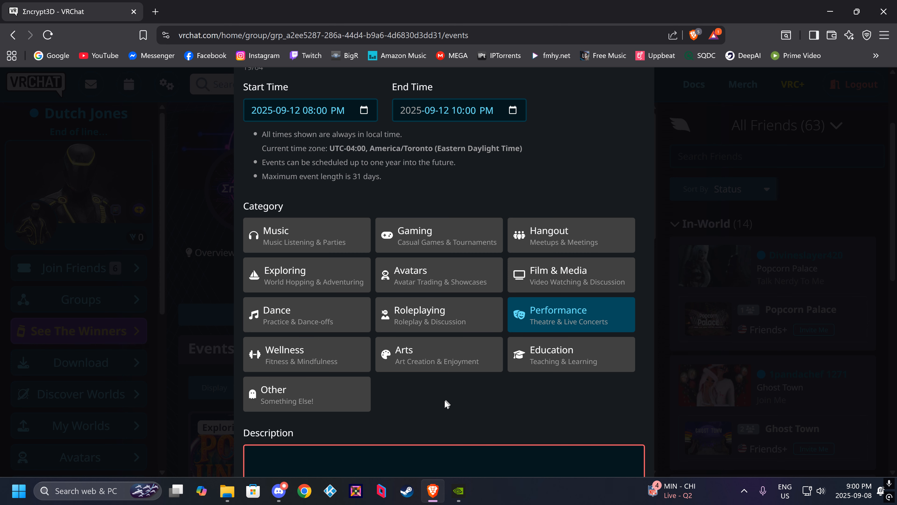
Write the event description "Come and have some fun at Karaoke. Hosted by:" followed by the host's name.
{"action": "scroll", "coordinate": [442, 408], "scroll_direction": "down", "scroll_amount": 1}
{"action": "scroll", "coordinate": [442, 408], "scroll_direction": "down", "scroll_amount": 5}
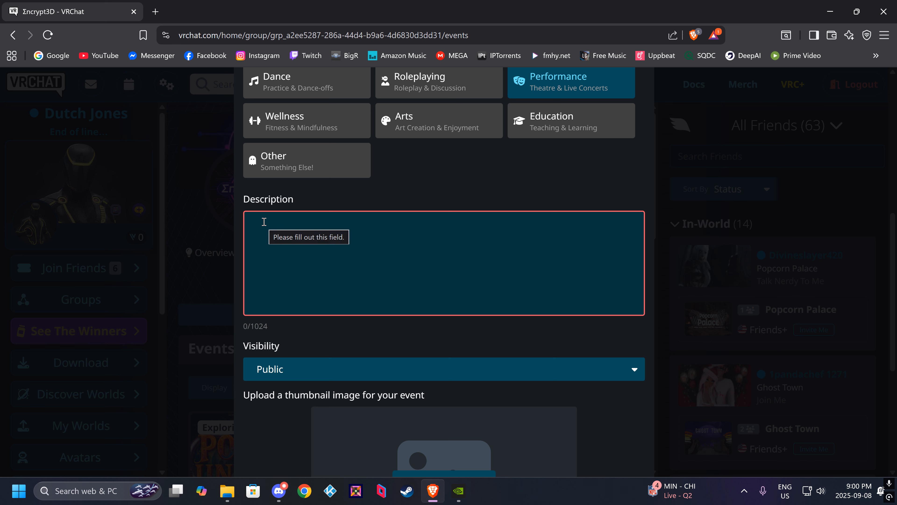
{"action": "left_click", "coordinate": [263, 221]}
{"action": "type", "text": "C"}
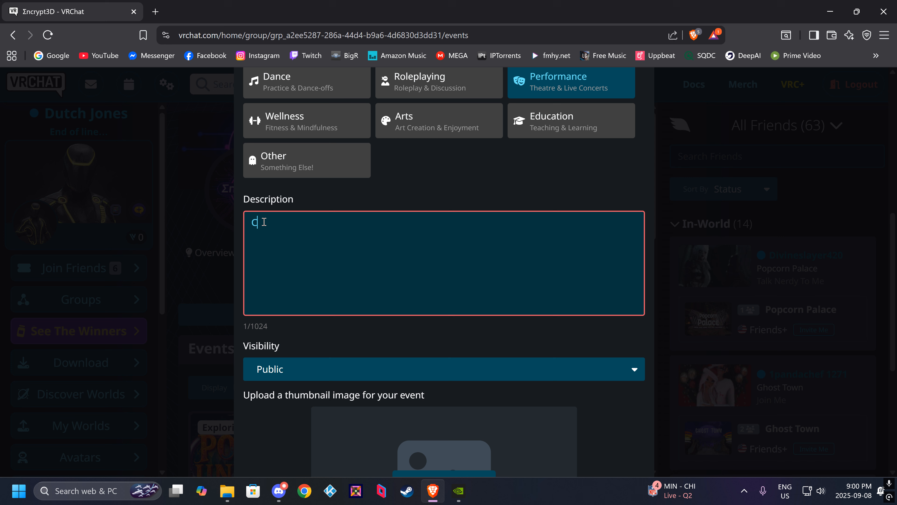
{"action": "type", "text": "ome and "}
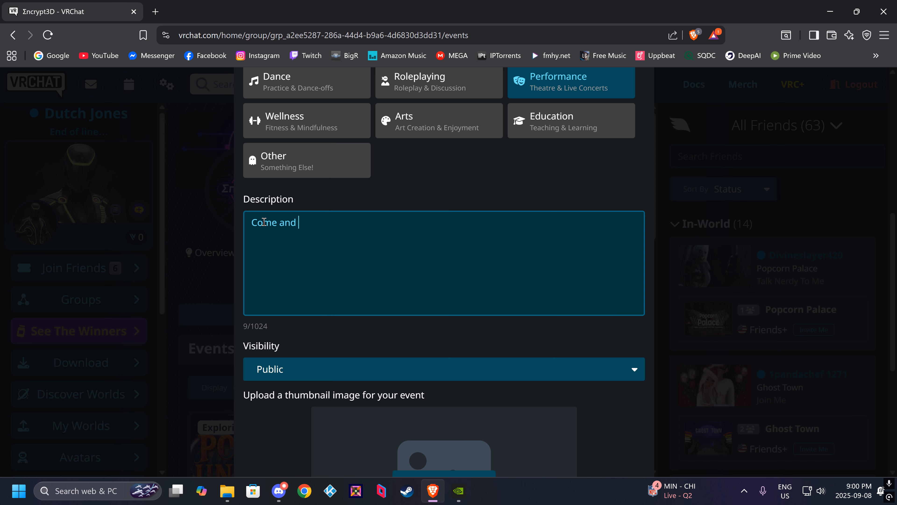
{"action": "type", "text": "have some fun at"}
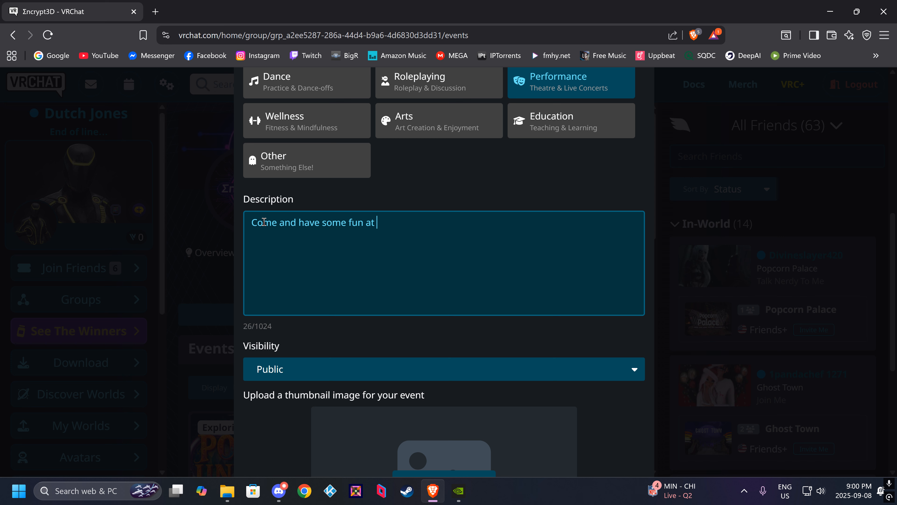
{"action": "type", "text": " Karaoke."}
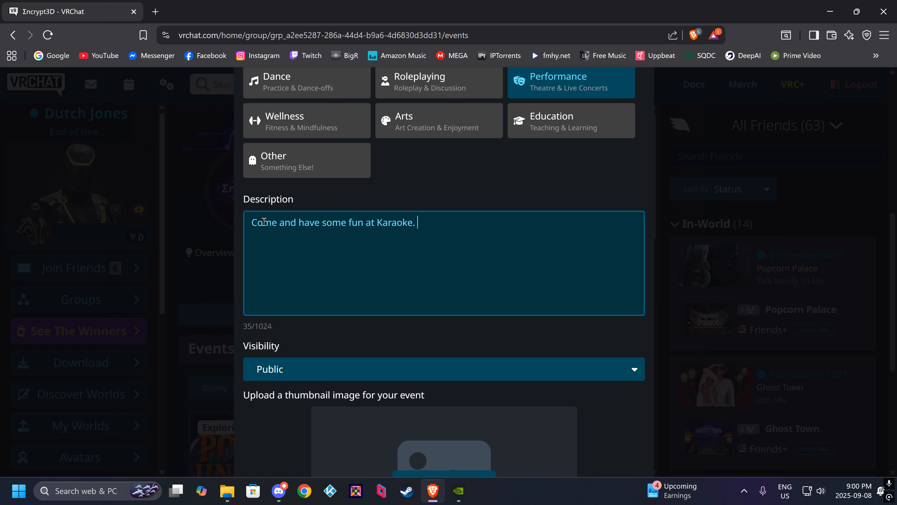
{"action": "type", "text": " Hosted by: Dutch"}
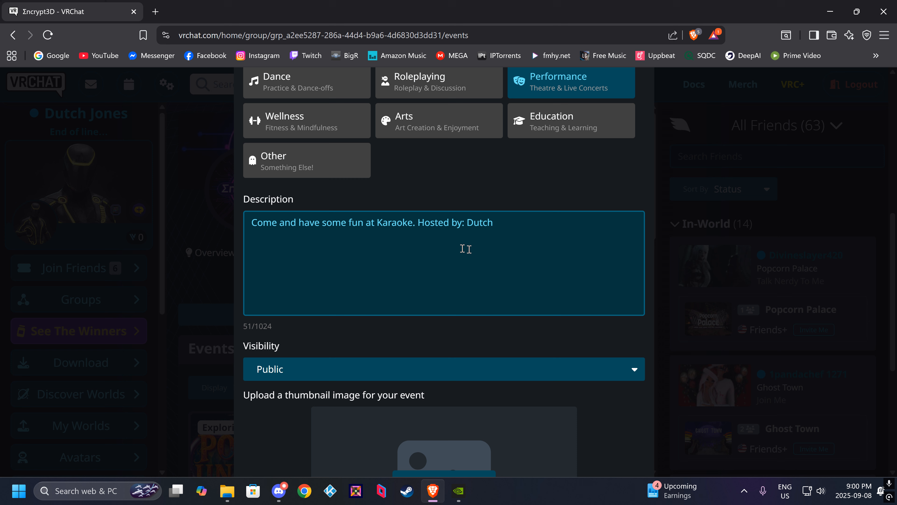
Check the visibility options, keeping Public, and use the "Giddy Up and Stoned Karaoke" gallery image as the event thumbnail.
{"action": "scroll", "coordinate": [460, 248], "scroll_direction": "down", "scroll_amount": 5}
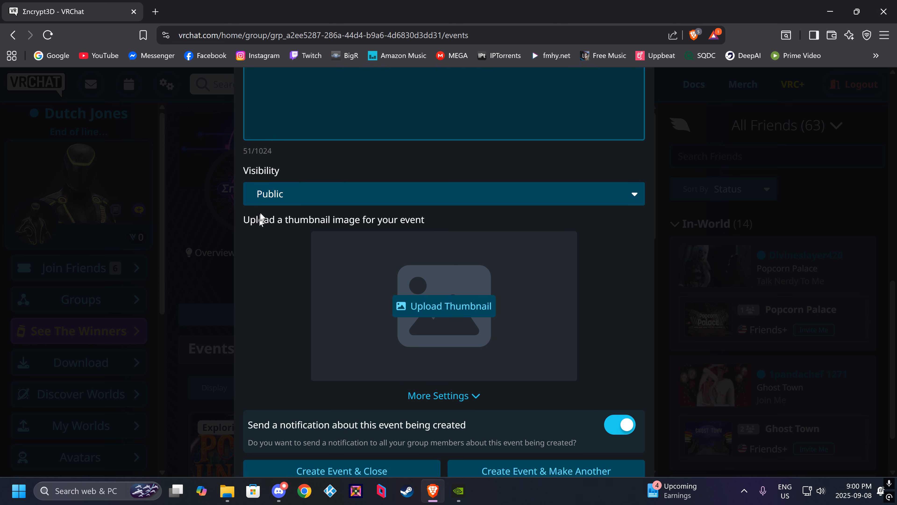
{"action": "left_click", "coordinate": [336, 199]}
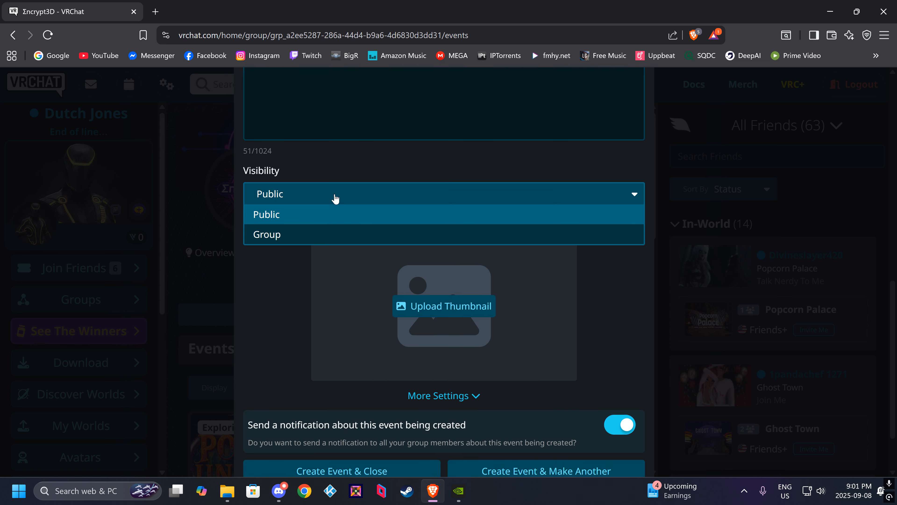
{"action": "left_click", "coordinate": [318, 254]}
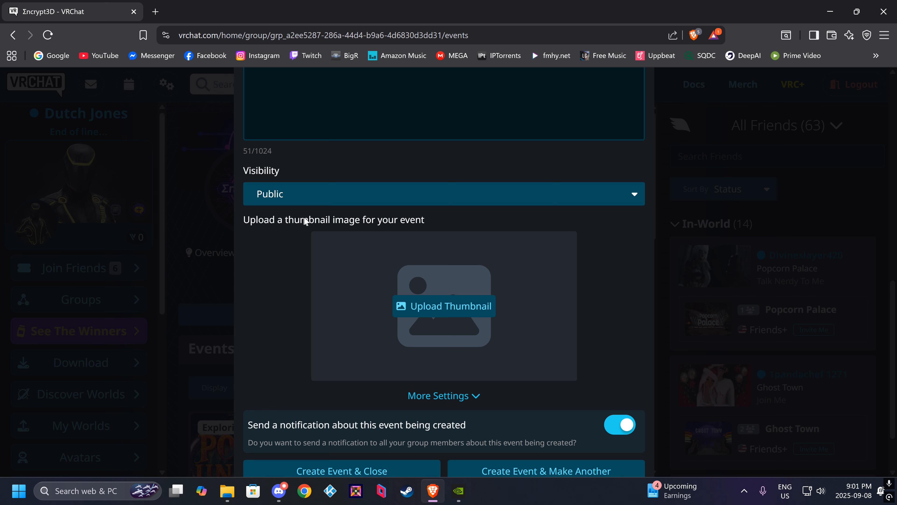
{"action": "left_click", "coordinate": [438, 307]}
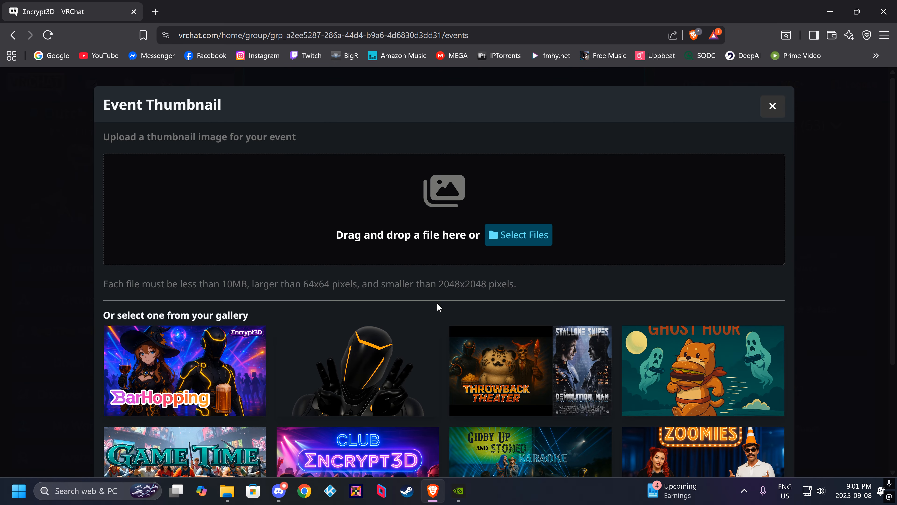
{"action": "scroll", "coordinate": [437, 303], "scroll_direction": "down", "scroll_amount": 3}
{"action": "scroll", "coordinate": [438, 306], "scroll_direction": "up", "scroll_amount": 2}
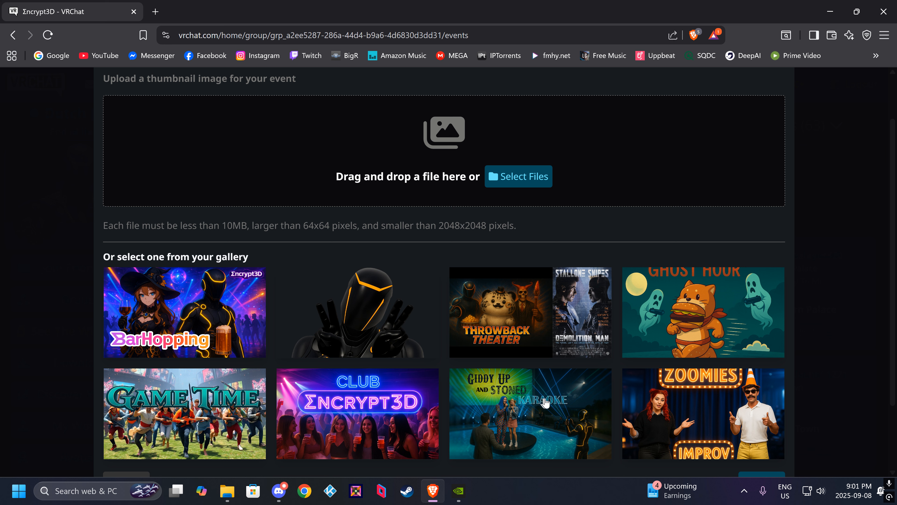
{"action": "left_click", "coordinate": [529, 429]}
{"action": "scroll", "coordinate": [645, 359], "scroll_direction": "down", "scroll_amount": 4}
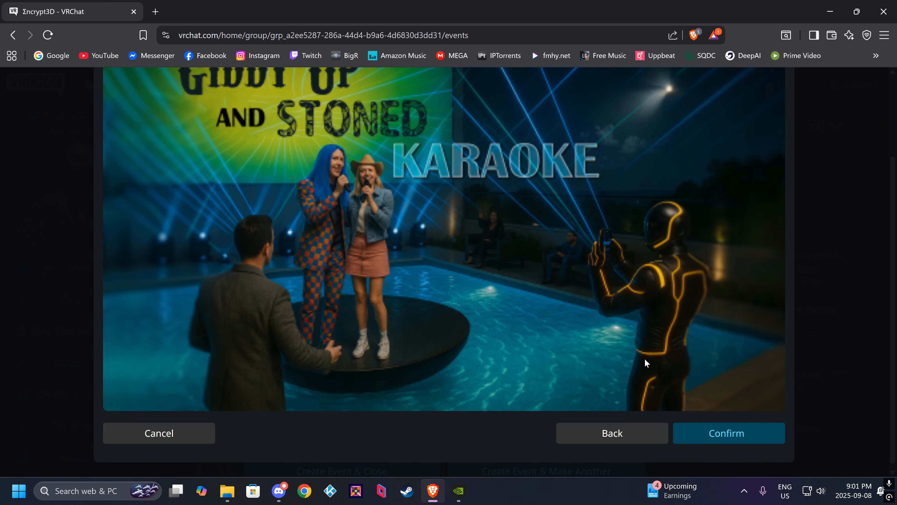
{"action": "left_click", "coordinate": [732, 432]}
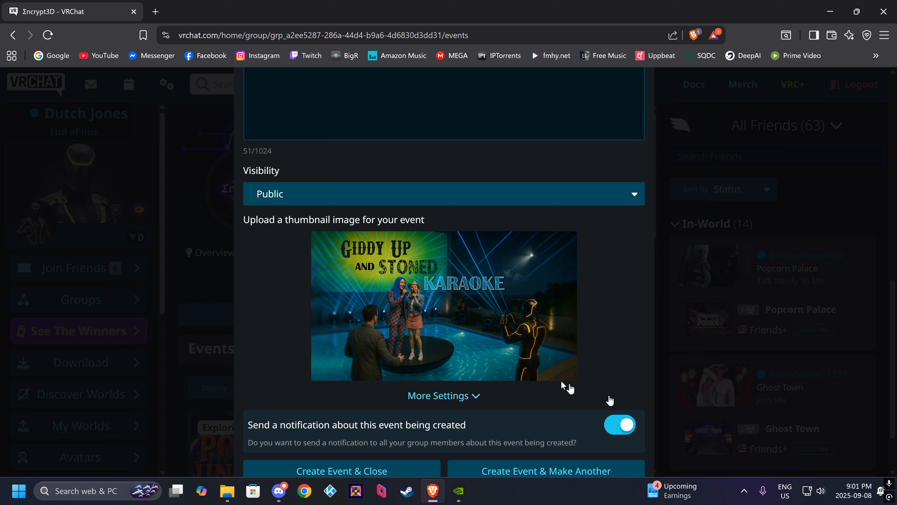
Expand the additional event settings and check the available platform choices without selecting any.
{"action": "scroll", "coordinate": [290, 315], "scroll_direction": "down", "scroll_amount": 2}
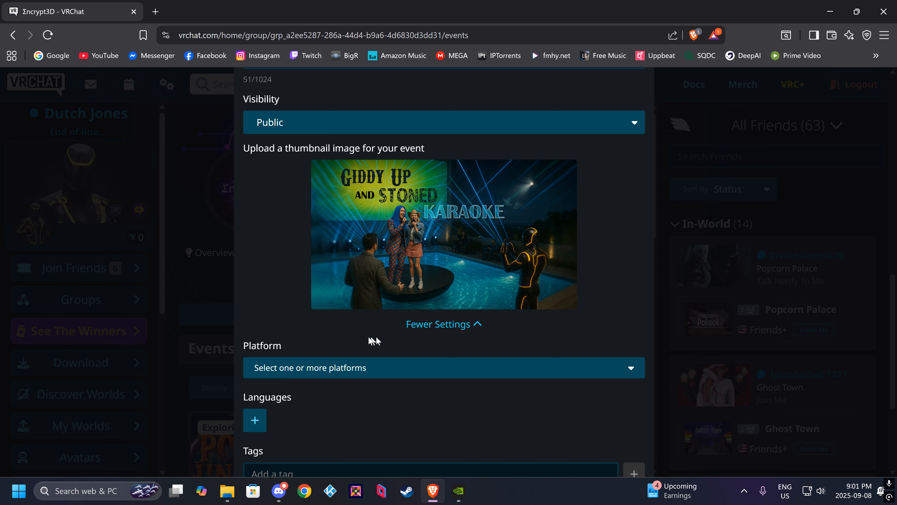
{"action": "left_click", "coordinate": [305, 373]}
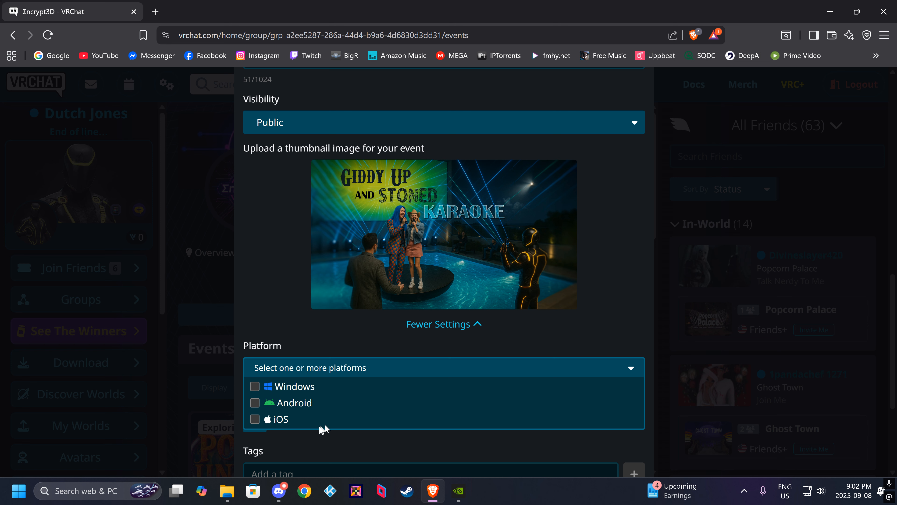
{"action": "left_click", "coordinate": [282, 370]}
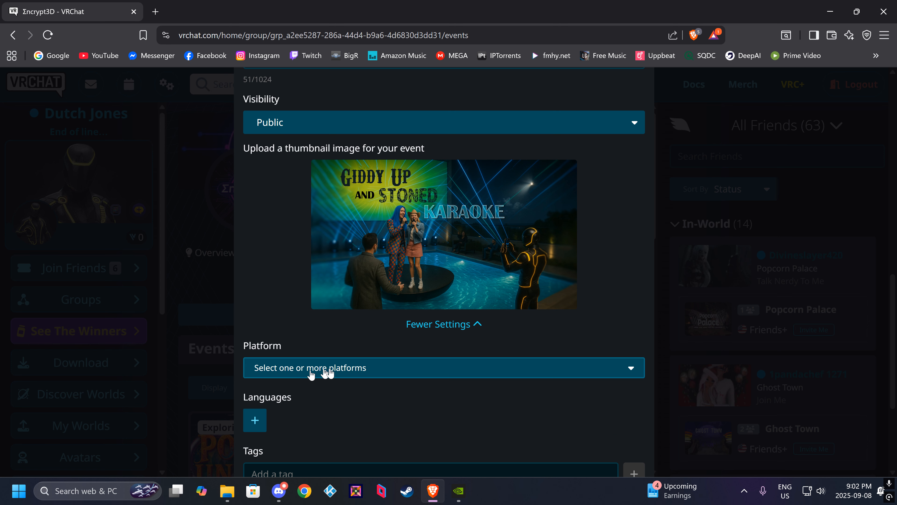
{"action": "scroll", "coordinate": [347, 415], "scroll_direction": "down", "scroll_amount": 5}
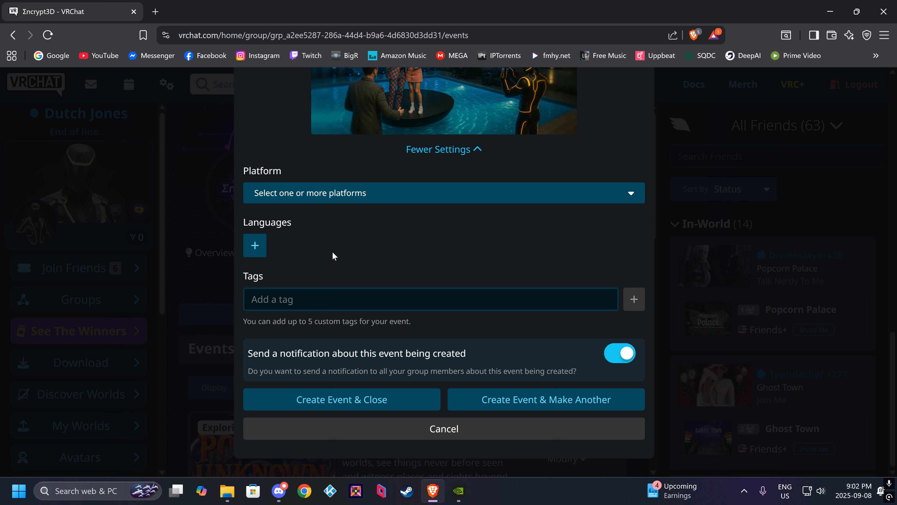
Add the tag "Karaoke" to the event and fill in "party" as the next tag text.
{"action": "left_click", "coordinate": [264, 295]}
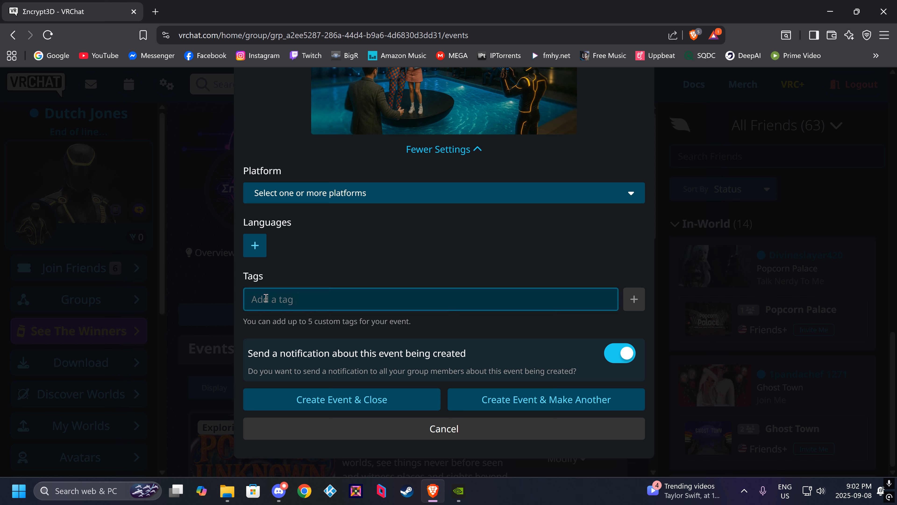
{"action": "left_click", "coordinate": [266, 298]}
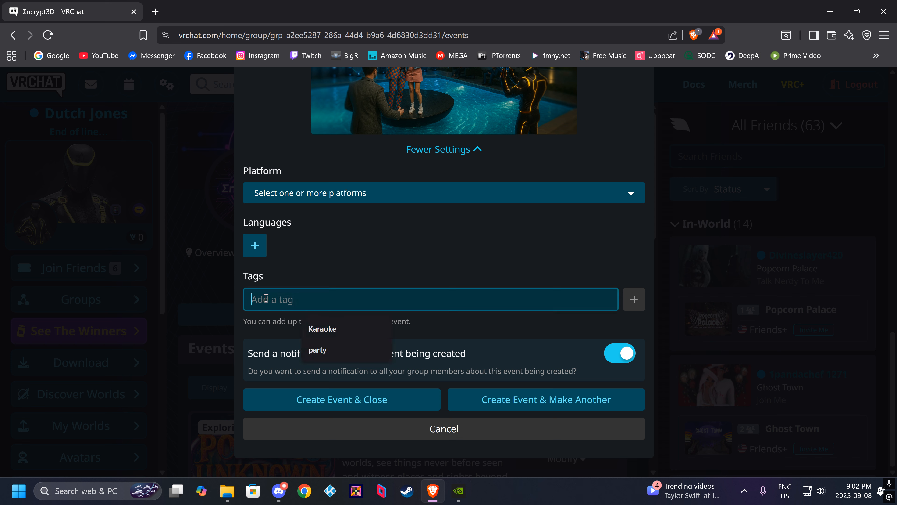
{"action": "left_click", "coordinate": [330, 332]}
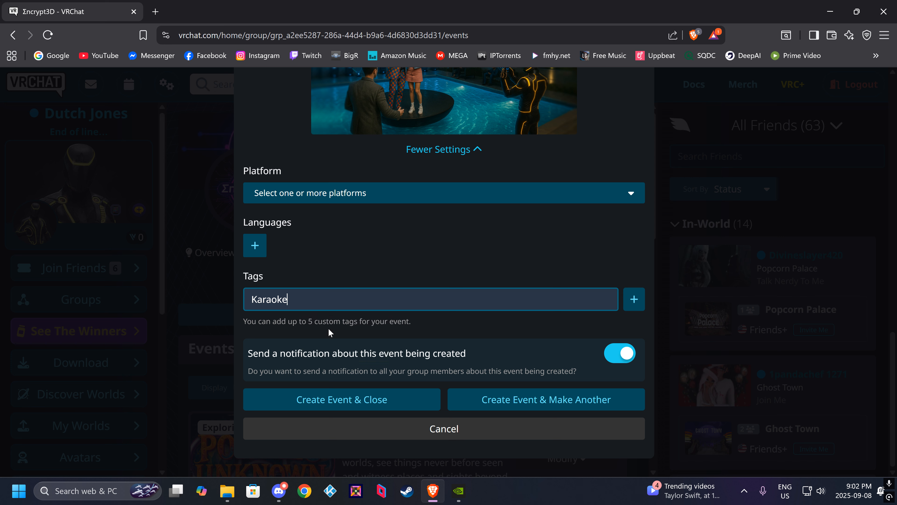
{"action": "left_click", "coordinate": [628, 307]}
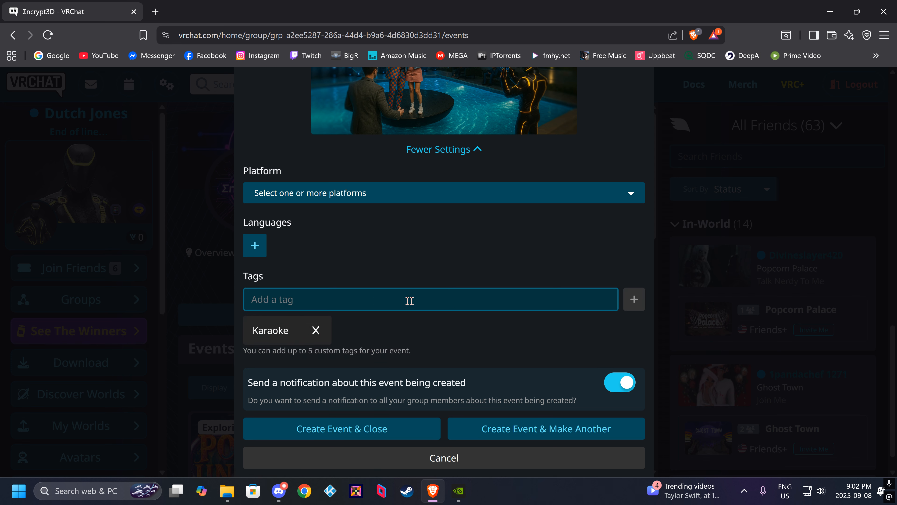
{"action": "left_click", "coordinate": [276, 298]}
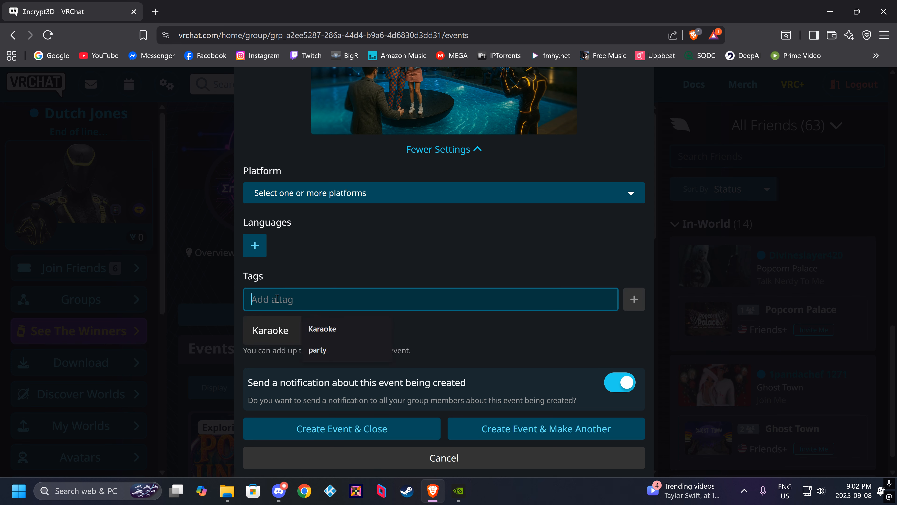
{"action": "left_click", "coordinate": [325, 348]}
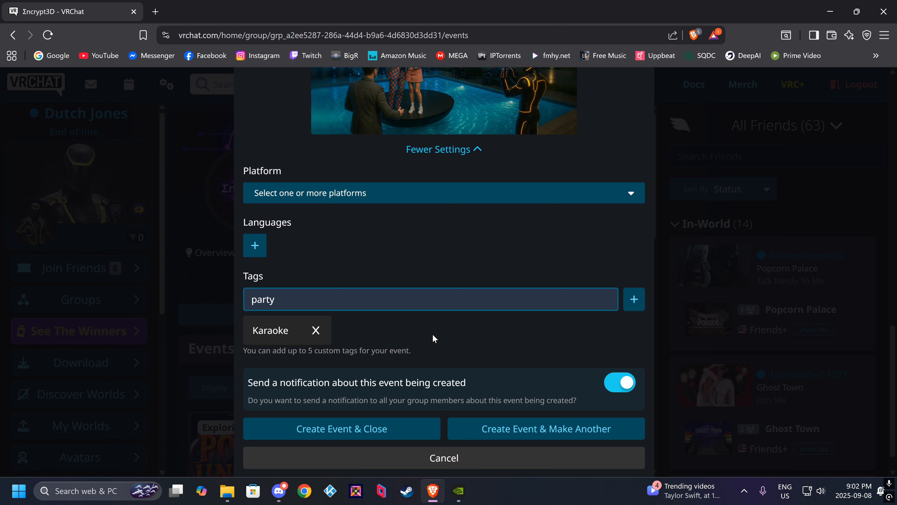
Create the event with the member notification left on, close the form, and look over the event's page.
{"action": "scroll", "coordinate": [433, 335], "scroll_direction": "down", "scroll_amount": 1}
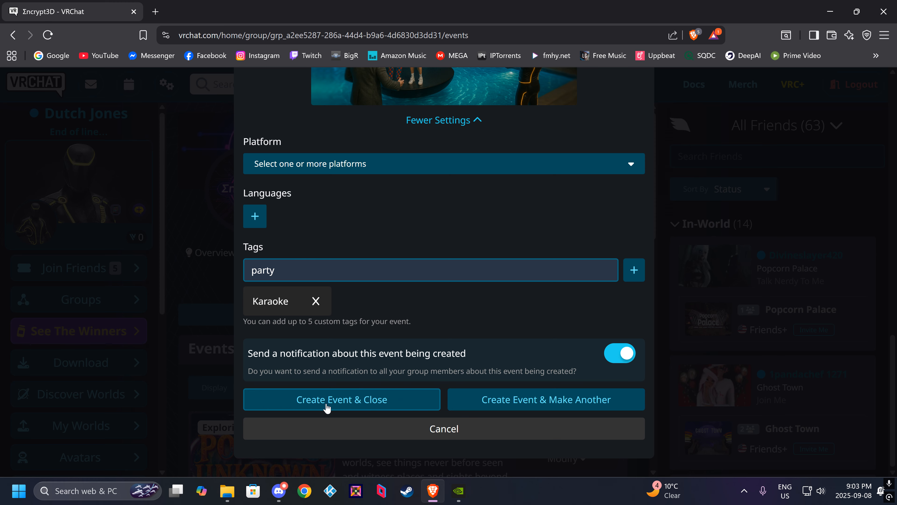
{"action": "left_click", "coordinate": [355, 401]}
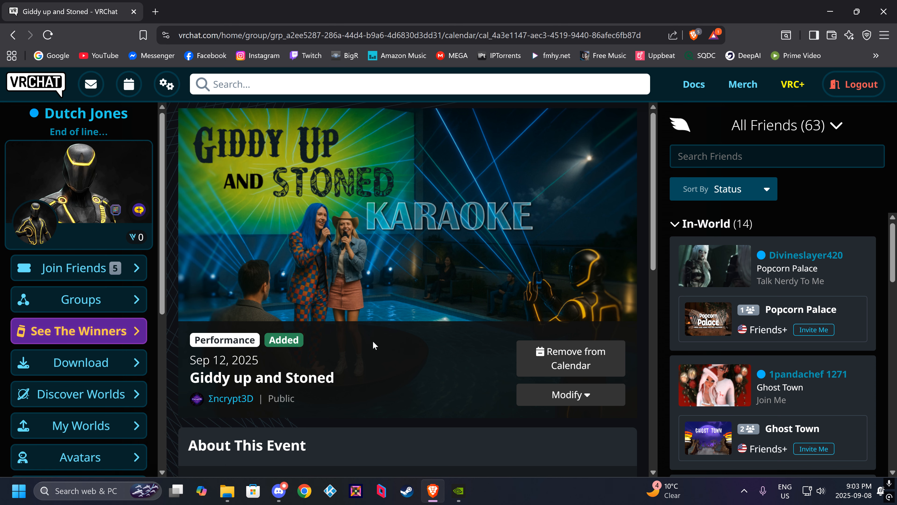
{"action": "scroll", "coordinate": [373, 342], "scroll_direction": "down", "scroll_amount": 7}
{"action": "scroll", "coordinate": [372, 341], "scroll_direction": "up", "scroll_amount": 7}
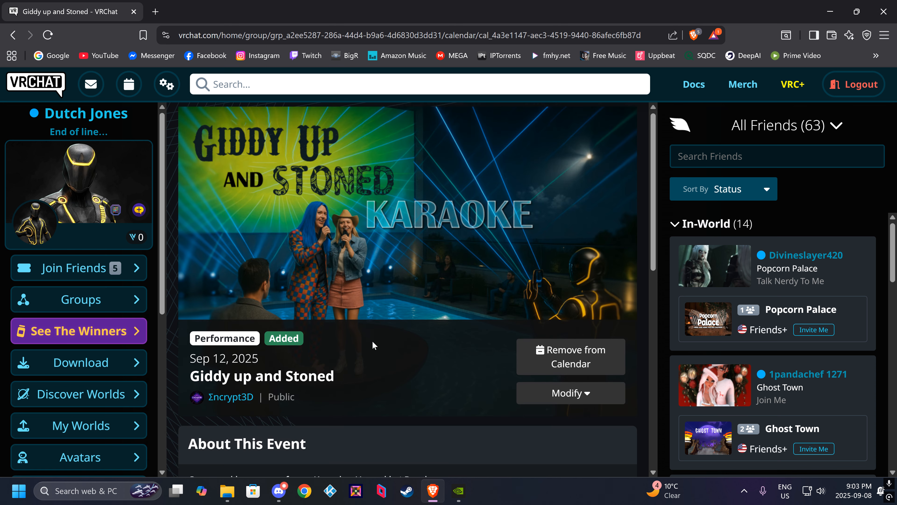
Find the new "Giddy up and Stoned" event in the Σncrypt3D group's event list and view its details.
{"action": "left_click", "coordinate": [80, 304]}
{"action": "left_click", "coordinate": [240, 279]}
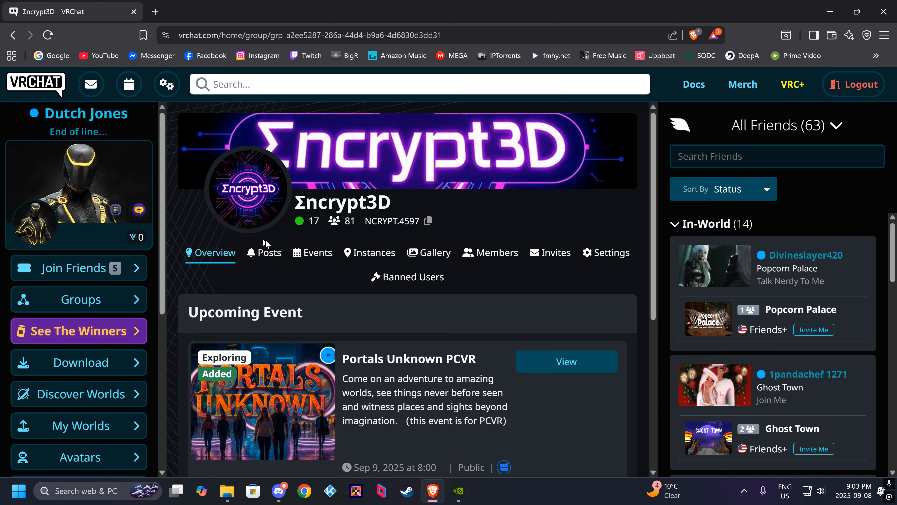
{"action": "left_click", "coordinate": [314, 256]}
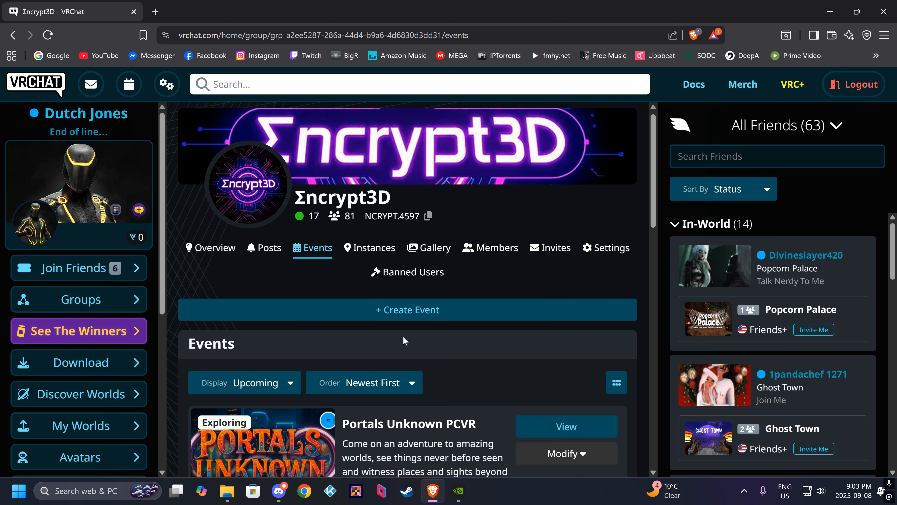
{"action": "scroll", "coordinate": [403, 336], "scroll_direction": "down", "scroll_amount": 15}
{"action": "scroll", "coordinate": [403, 336], "scroll_direction": "down", "scroll_amount": 5}
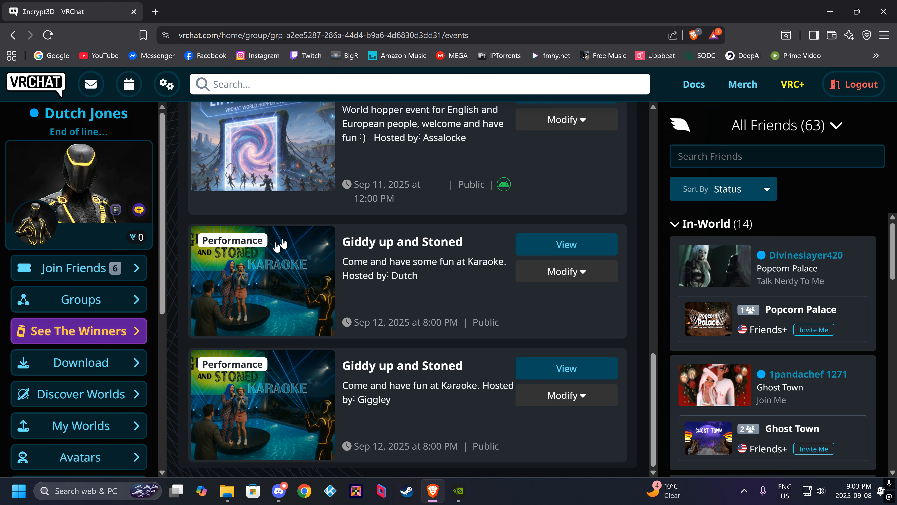
{"action": "left_click", "coordinate": [318, 284]}
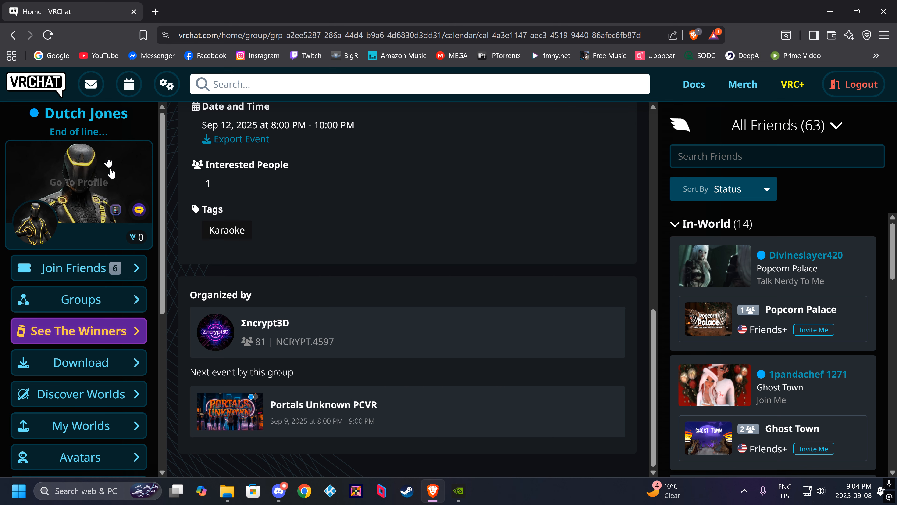
Return to the group's event list and show the edit and delete options for the new "Giddy up and Stoned" event.
{"action": "left_click", "coordinate": [14, 35]}
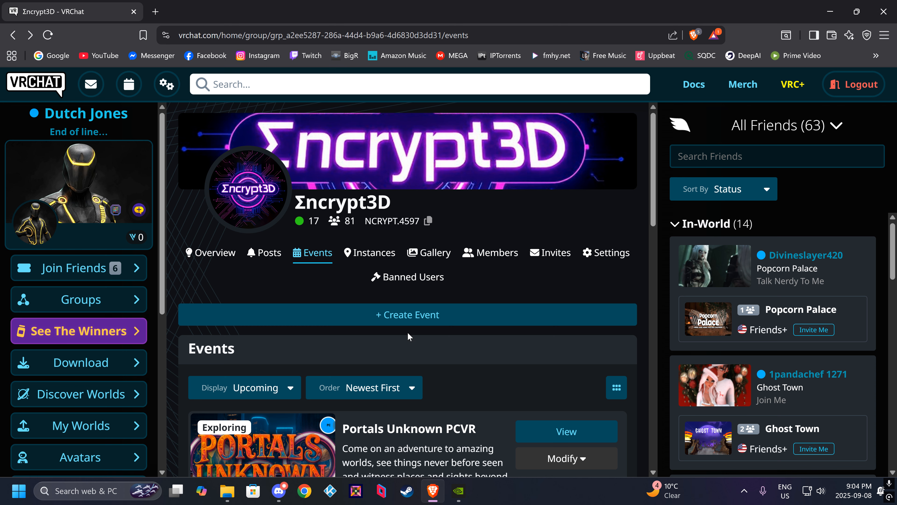
{"action": "scroll", "coordinate": [408, 336], "scroll_direction": "down", "scroll_amount": 15}
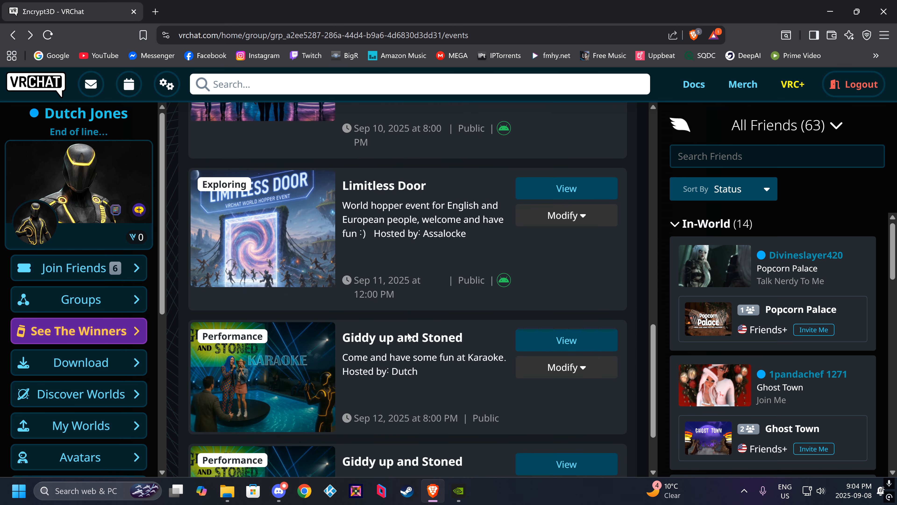
{"action": "scroll", "coordinate": [409, 337], "scroll_direction": "down", "scroll_amount": 4}
{"action": "scroll", "coordinate": [409, 332], "scroll_direction": "up", "scroll_amount": 1}
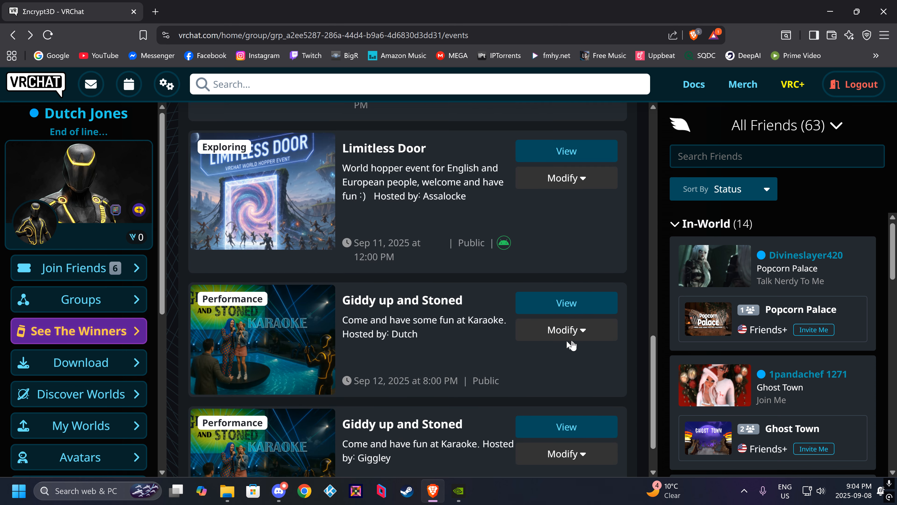
{"action": "left_click", "coordinate": [577, 335]}
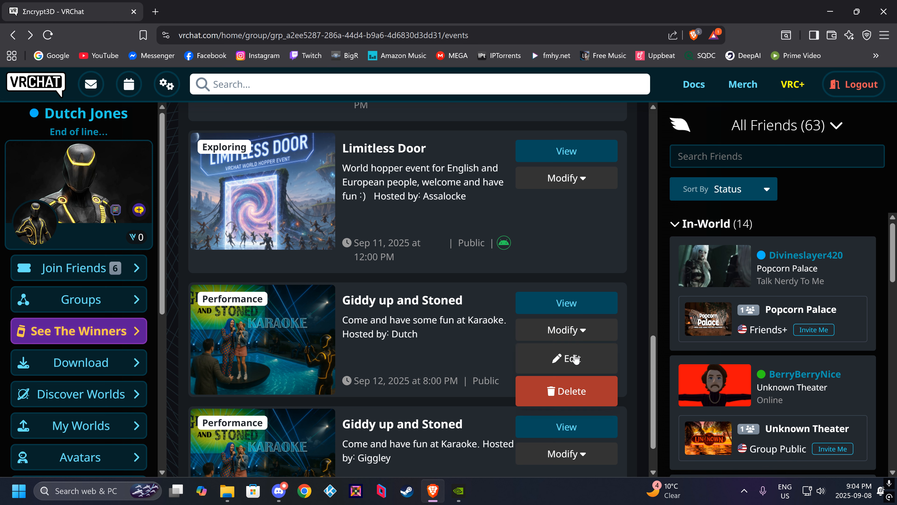